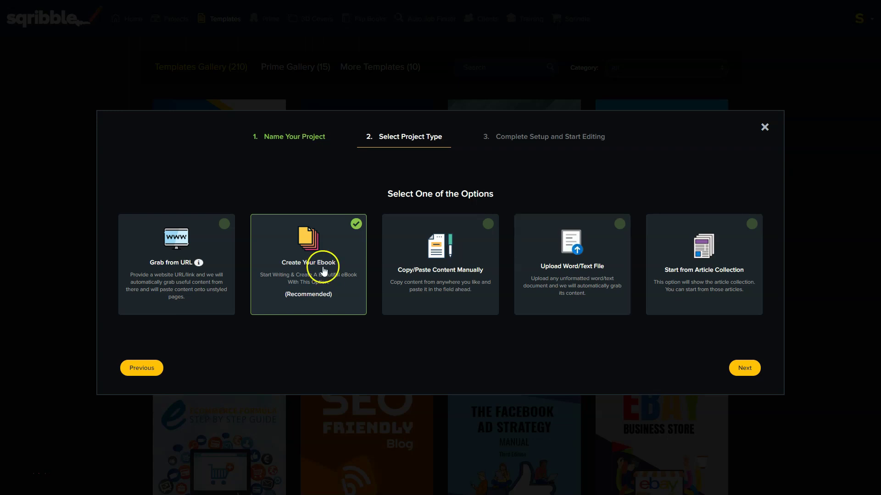
# - Finish the new project setup so the Affiliate Bible template loads in the ebook editor
pyautogui.click(744, 367)
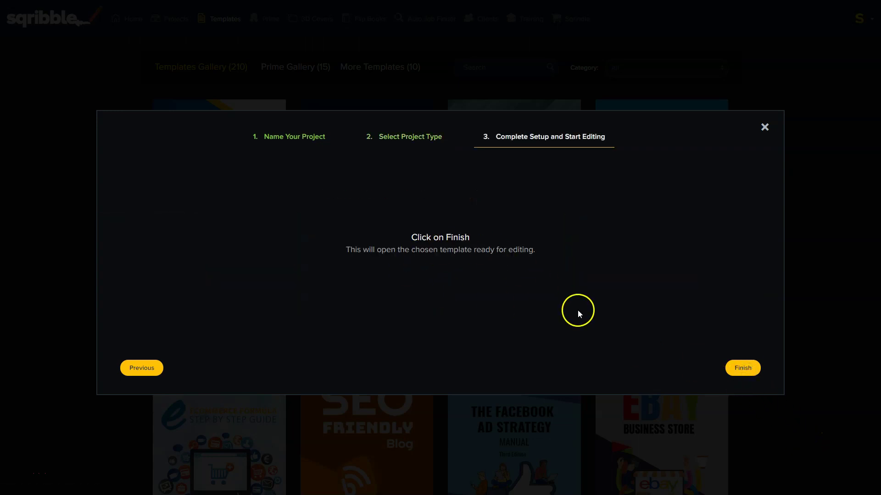
pyautogui.click(743, 367)
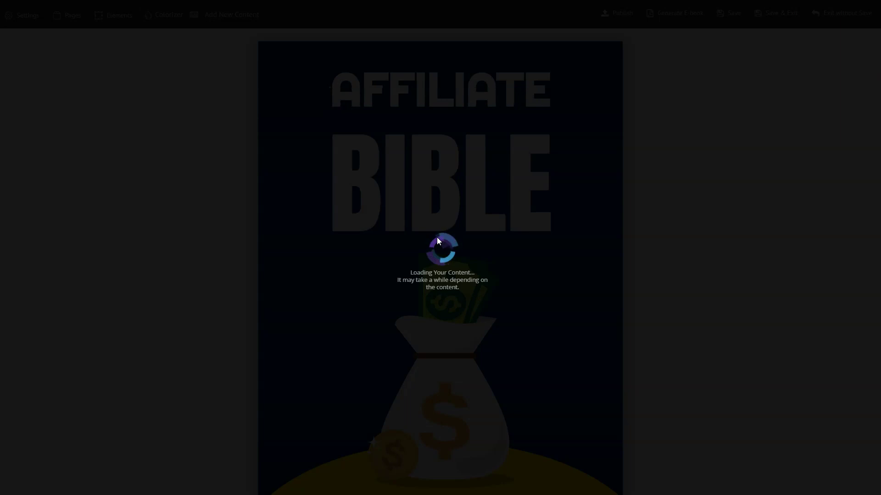
# - Delete all the text in the Choose a Niche paragraph
pyautogui.scroll(-15, 437, 237)
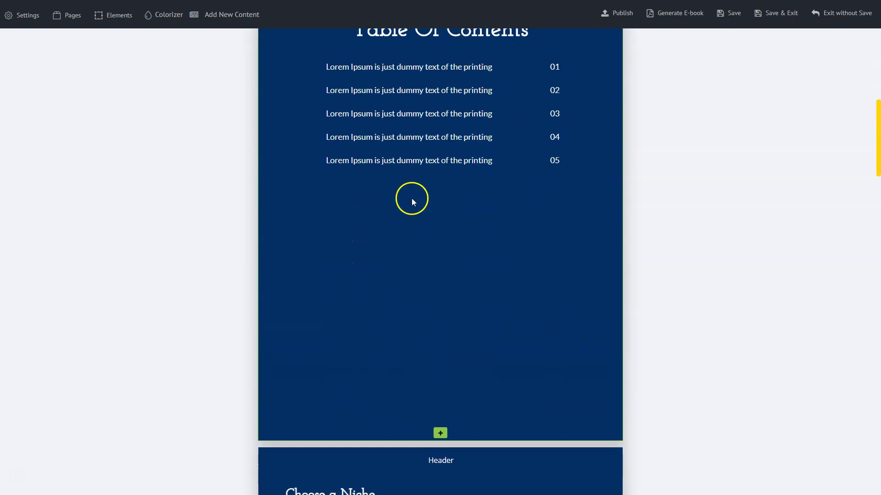
pyautogui.scroll(-4, 449, 244)
pyautogui.scroll(-3, 368, 171)
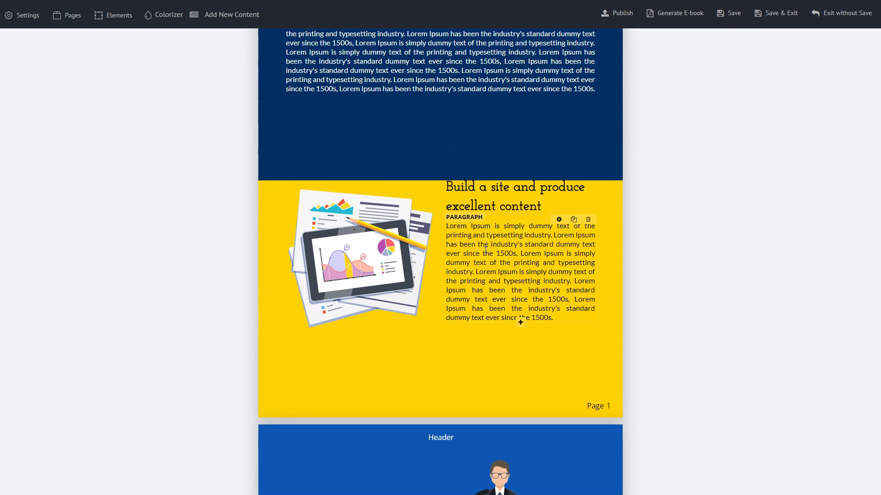
pyautogui.scroll(10, 335, 220)
pyautogui.scroll(-8, 349, 229)
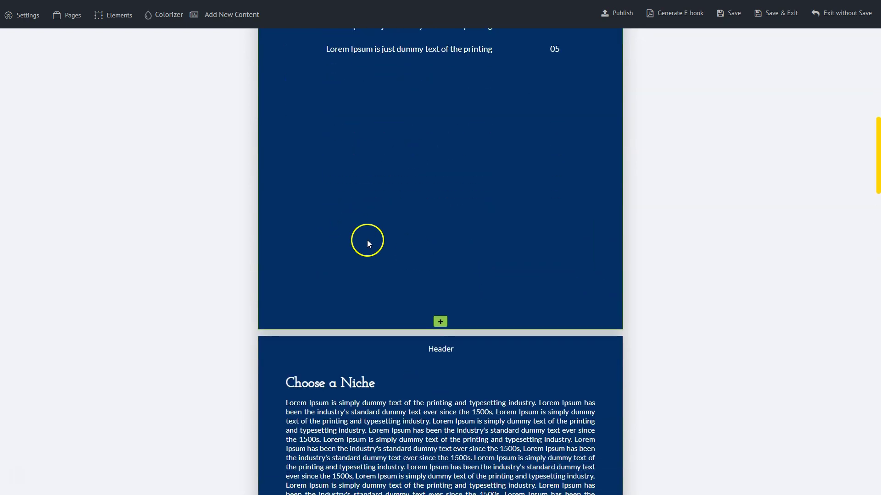
pyautogui.click(565, 226)
pyautogui.moveTo(565, 226); pyautogui.dragTo(385, 153)
pyautogui.press('BackSpace')
pyautogui.write('jhAJHjhage 1500s.')
pyautogui.moveTo(464, 154); pyautogui.dragTo(293, 107)
pyautogui.press('BackSpace')
pyautogui.scroll(3, 341, 135)
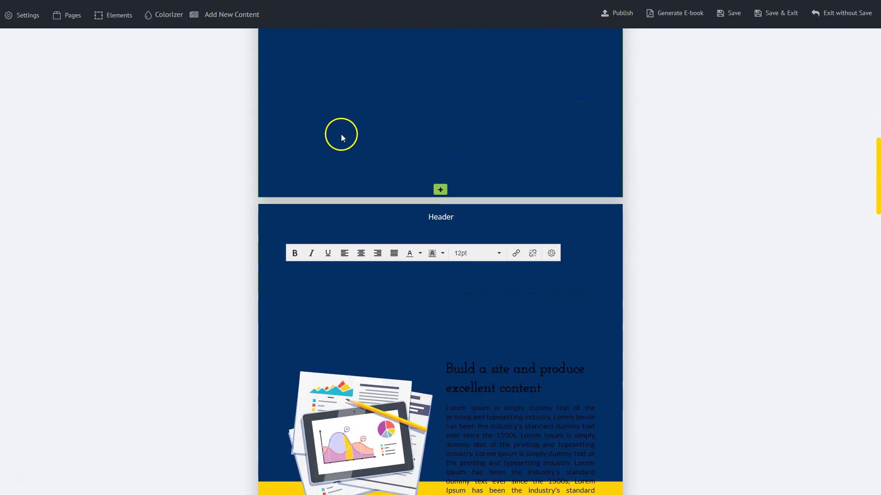
pyautogui.write('FGFG')
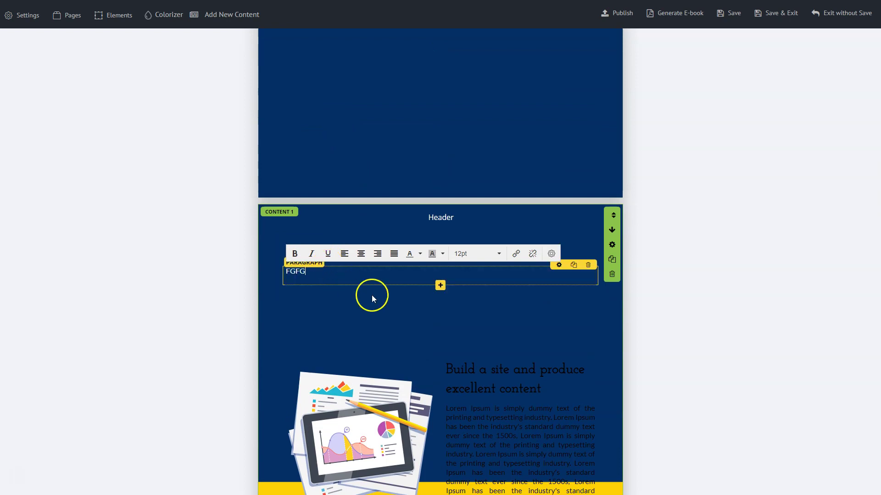
# - Retitle the 'Build an Audience' headline to 'Make Money Online'
pyautogui.scroll(-5, 419, 235)
pyautogui.scroll(-10, 497, 215)
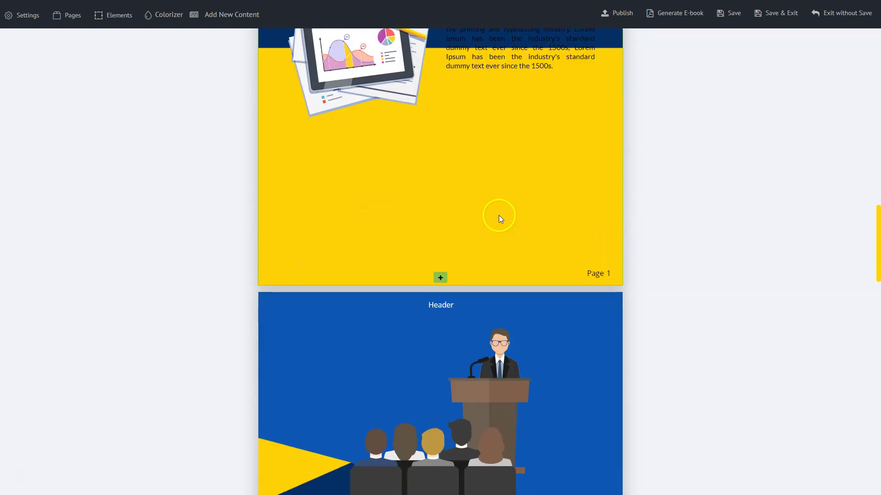
pyautogui.tripleClick(361, 198)
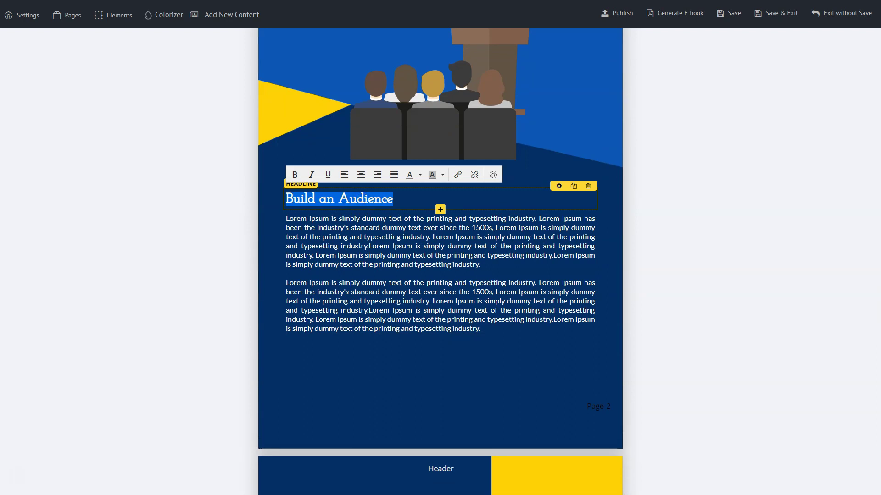
pyautogui.write('mAKE mONEY')
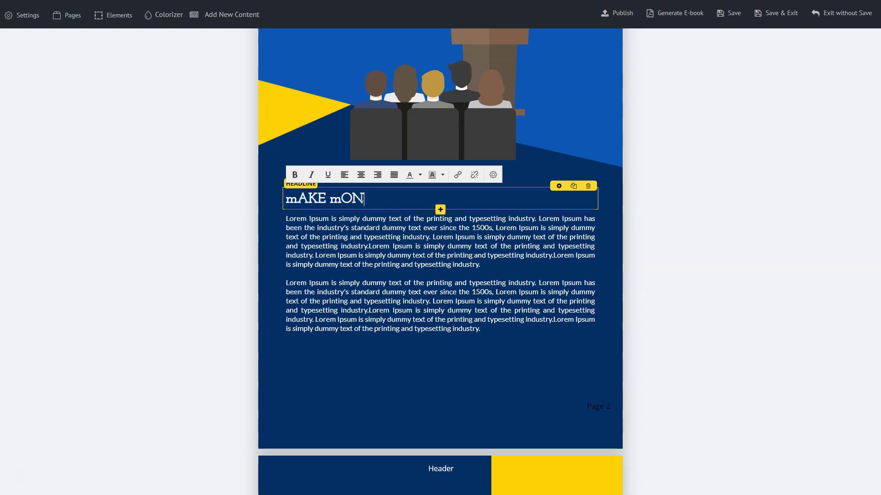
pyautogui.press('BackSpace')
pyautogui.press('BackSpace')
pyautogui.press('BackSpace')
pyautogui.press('BackSpace')
pyautogui.press('BackSpace')
pyautogui.press('BackSpace')
pyautogui.press('BackSpace')
pyautogui.press('BackSpace')
pyautogui.press('BackSpace')
pyautogui.press('BackSpace')
pyautogui.press('BackSpace')
pyautogui.write('Ma')
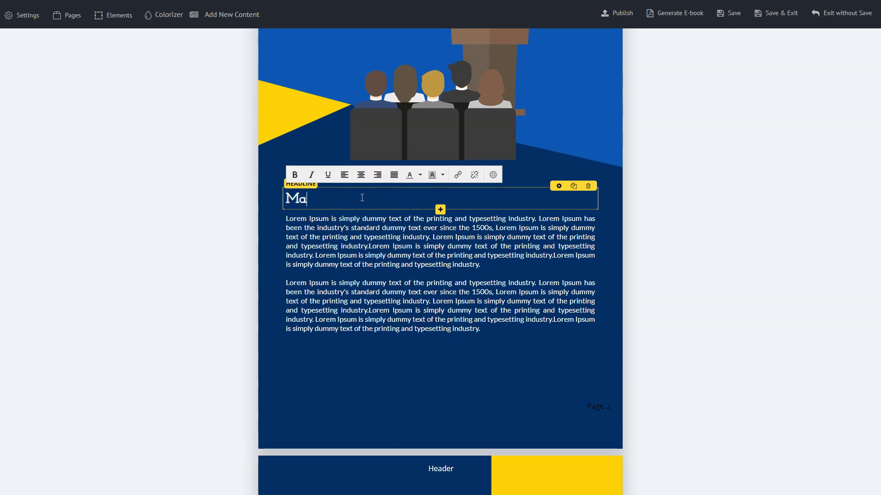
pyautogui.write('ke Money Online')
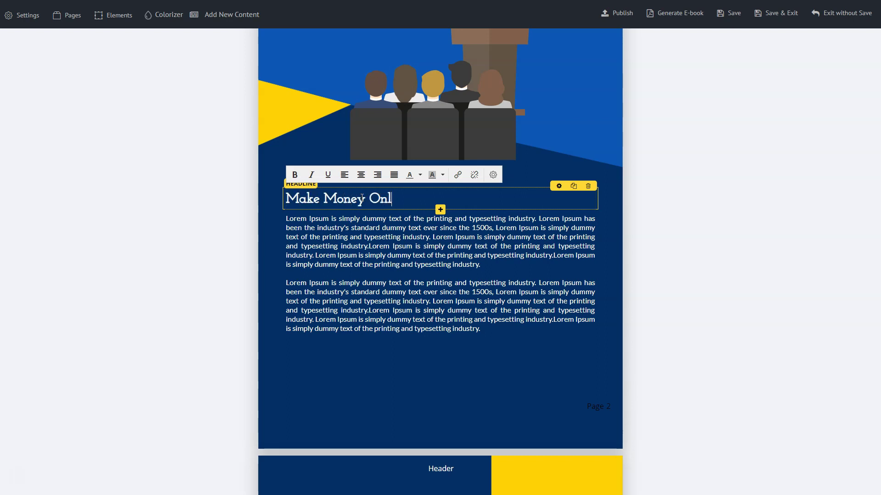
pyautogui.click(386, 222)
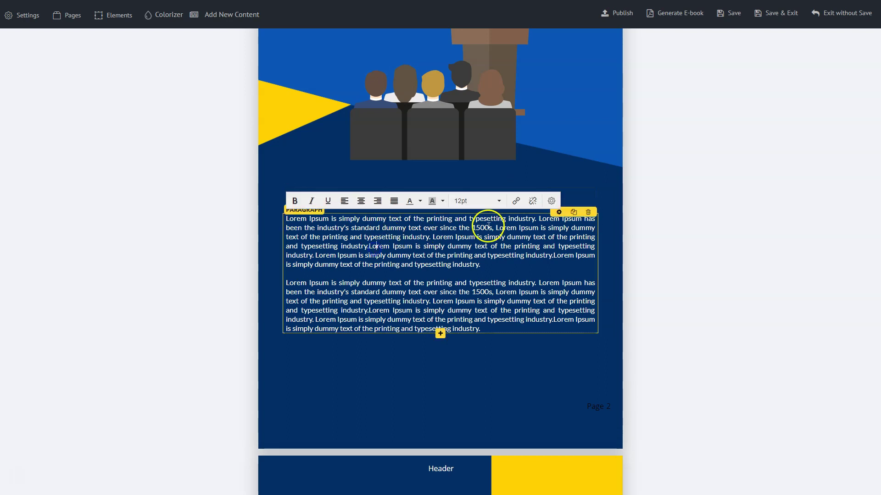
pyautogui.scroll(15, 661, 197)
# - Review the pages down to the Thank You page, then Save & Exit the ebook project
pyautogui.scroll(5, 558, 199)
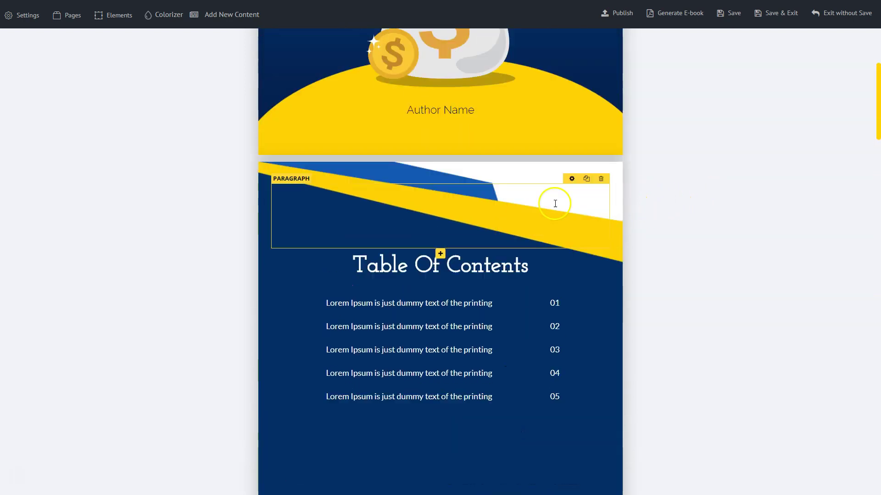
pyautogui.scroll(8, 557, 185)
pyautogui.scroll(-1, 554, 184)
pyautogui.scroll(-20, 555, 185)
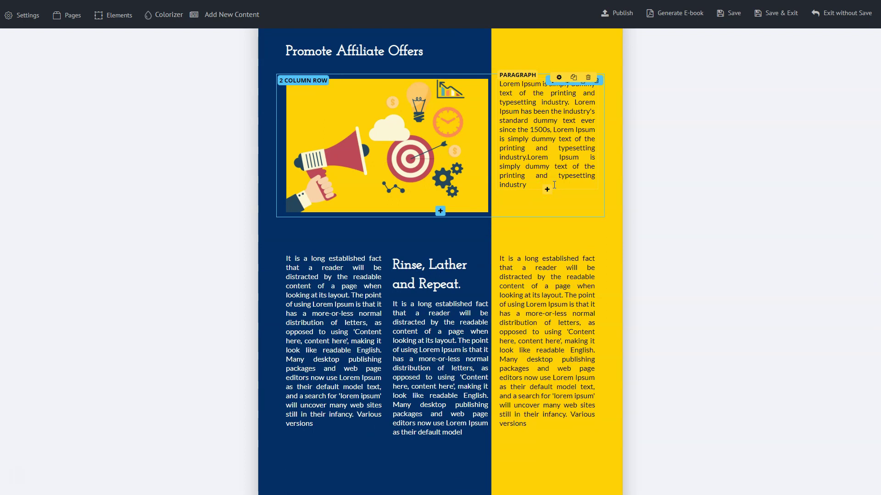
pyautogui.scroll(5, 566, 304)
pyautogui.scroll(-5, 572, 312)
pyautogui.scroll(-6, 574, 311)
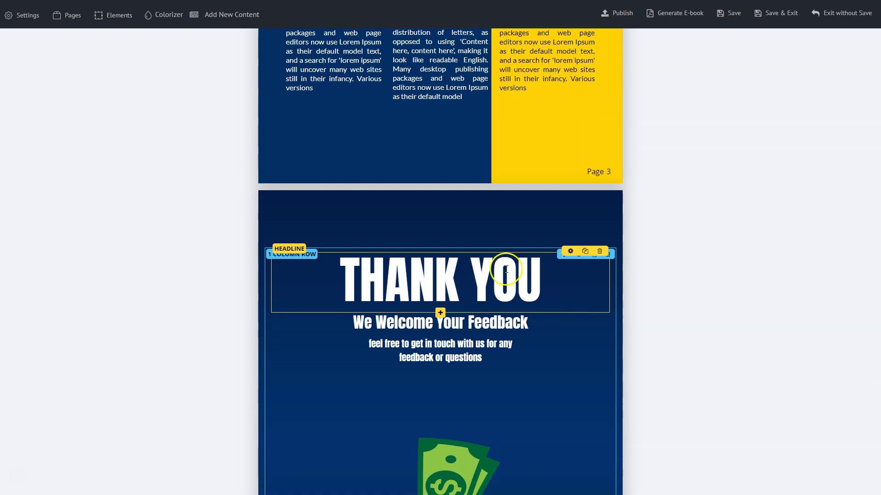
pyautogui.scroll(-5, 510, 275)
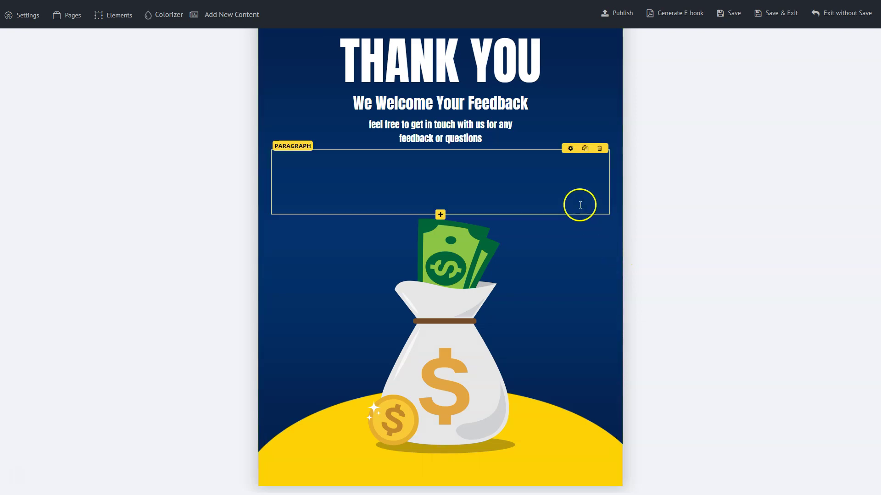
pyautogui.scroll(3, 574, 205)
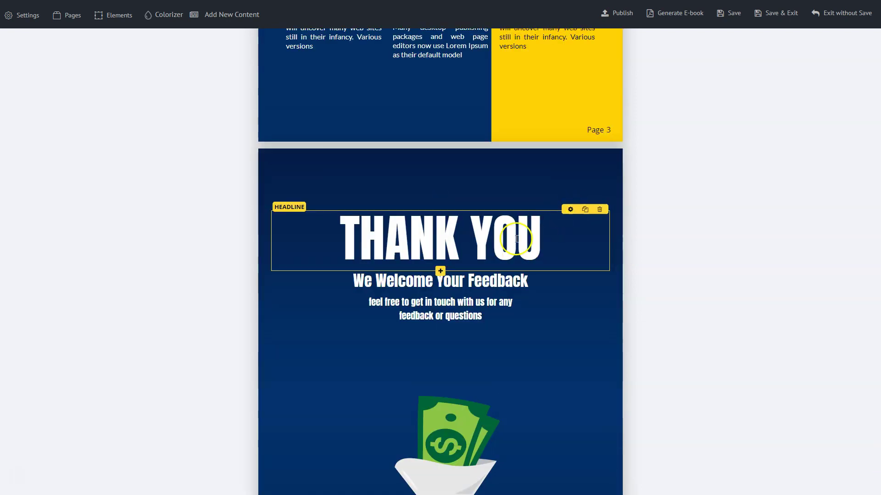
pyautogui.scroll(15, 546, 202)
pyautogui.scroll(10, 625, 171)
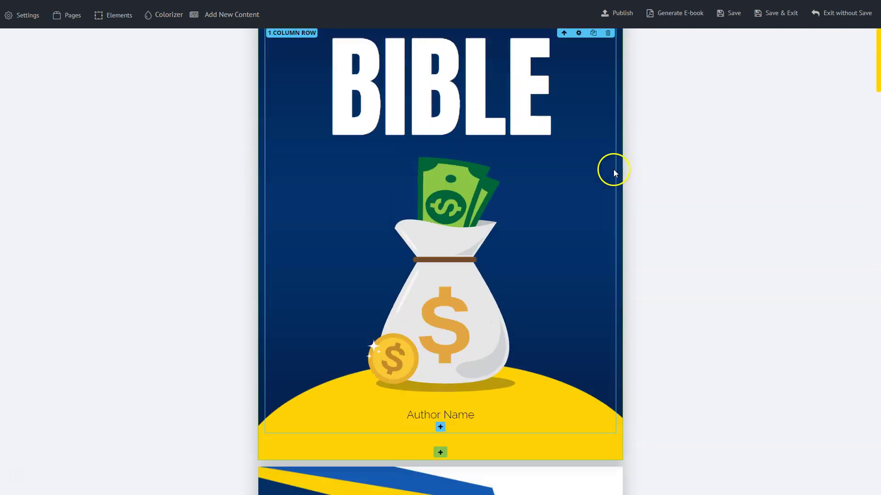
pyautogui.click(778, 17)
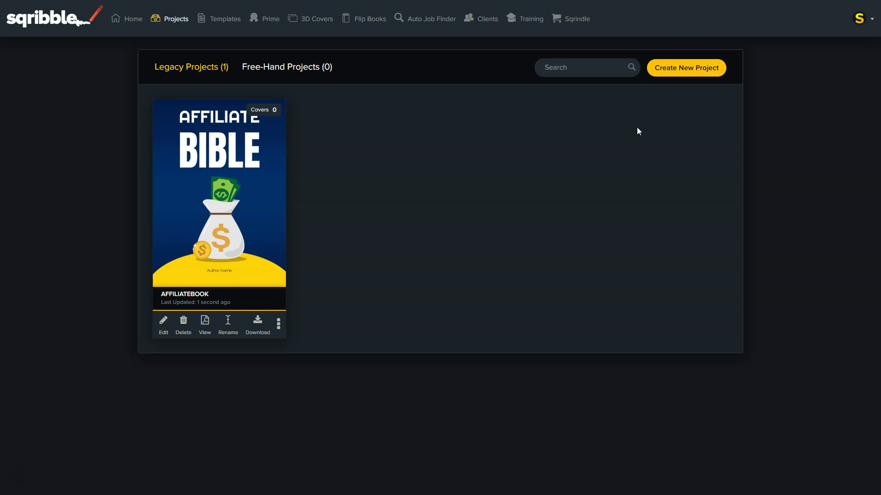
# - Go to the Sqribble Home page from the Projects list
pyautogui.click(132, 20)
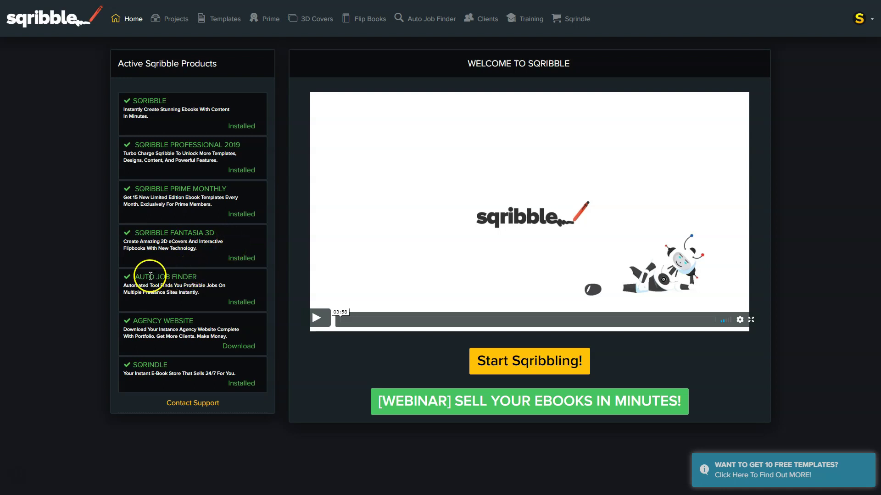
# - Open Auto Job Finder from the Sqribble navigation bar
pyautogui.click(411, 19)
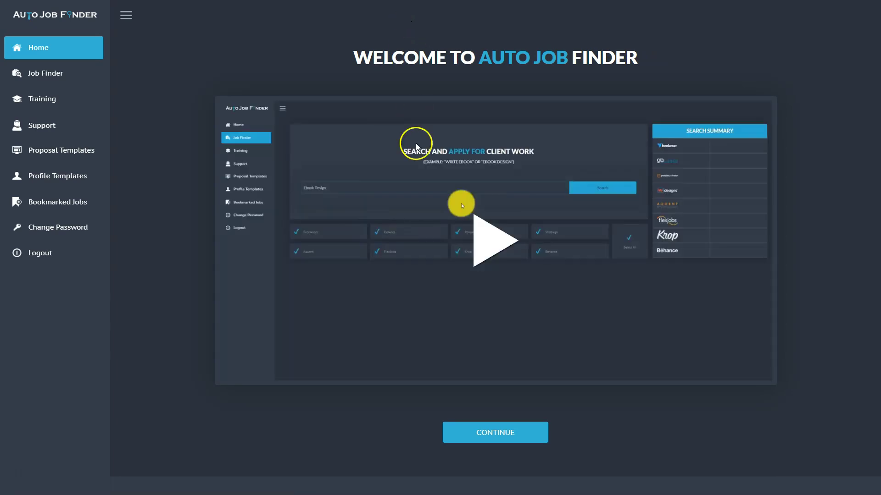
# - Search all job sites for 'Ebook formatting' instead of 'Ebook Design' and browse the results
pyautogui.click(512, 431)
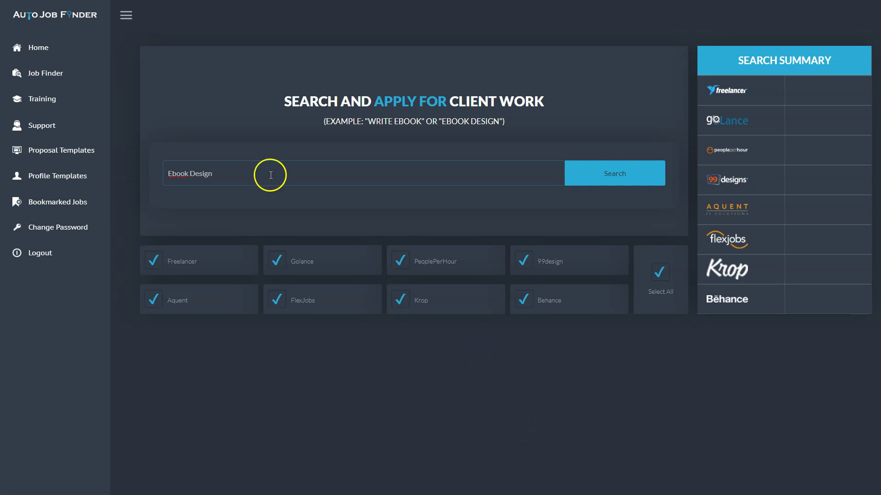
pyautogui.moveTo(234, 173); pyautogui.dragTo(140, 170)
pyautogui.click(214, 172)
pyautogui.moveTo(215, 172); pyautogui.dragTo(190, 170)
pyautogui.write('formattin')
pyautogui.click(591, 174)
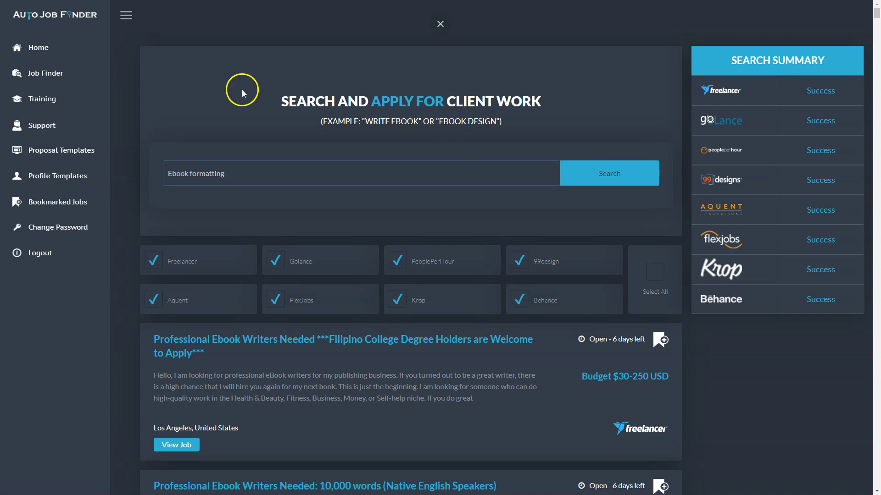
pyautogui.scroll(-5, 315, 157)
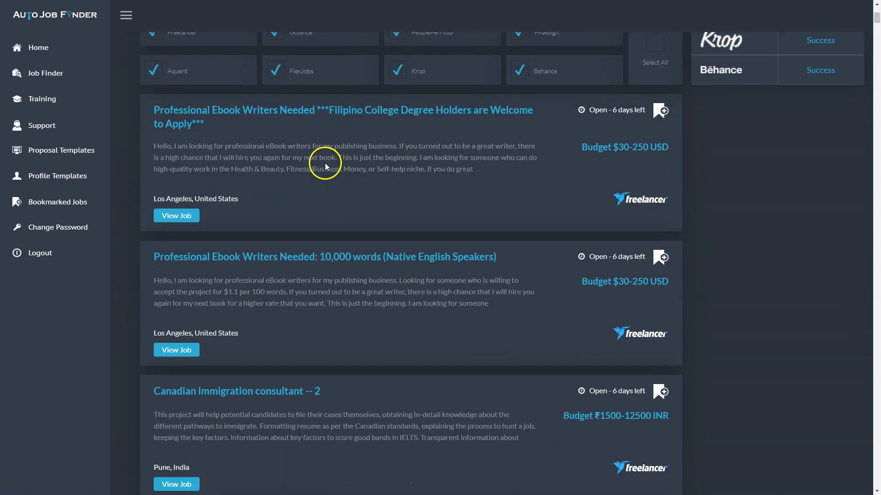